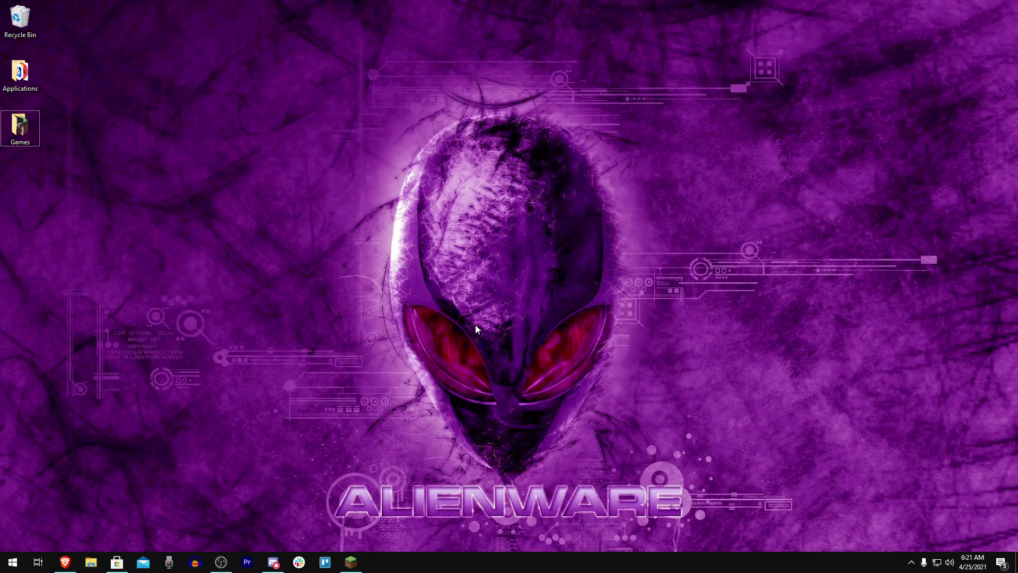
Step: Centre the launcher window and list the OptiFine, forge and Latest release installations
left_click(351, 562)
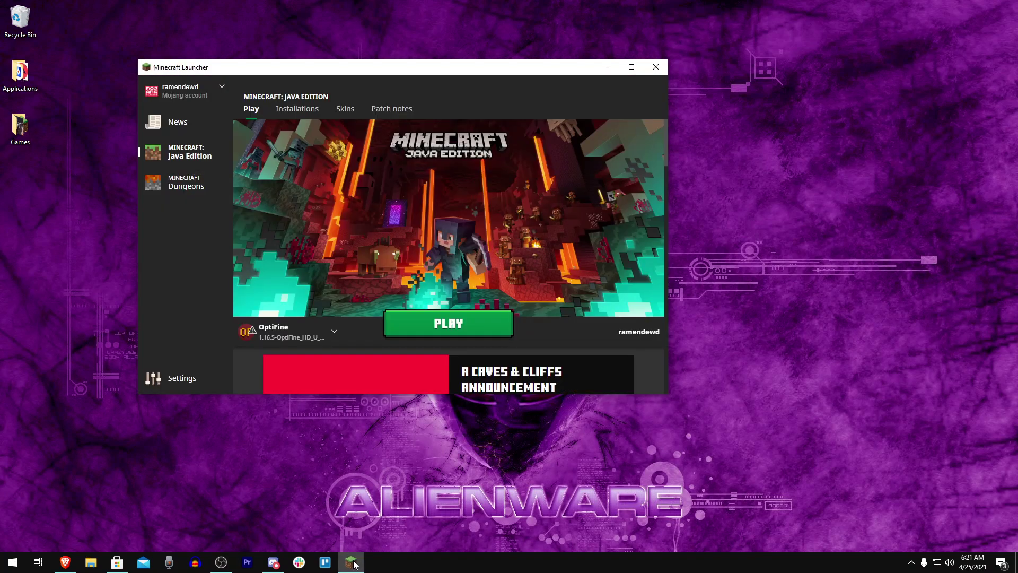
left_click_drag(386, 72, 501, 110)
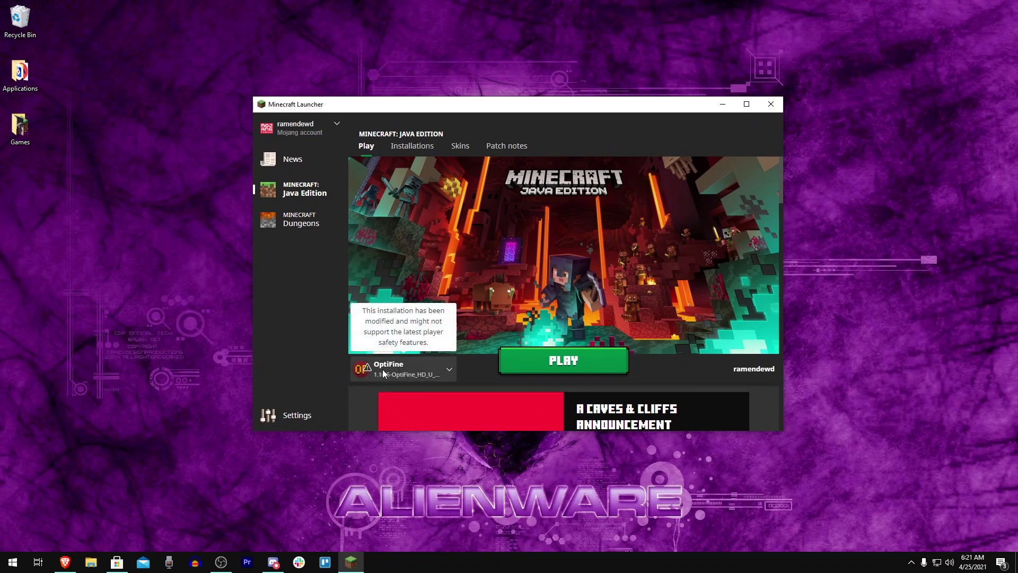
left_click(412, 146)
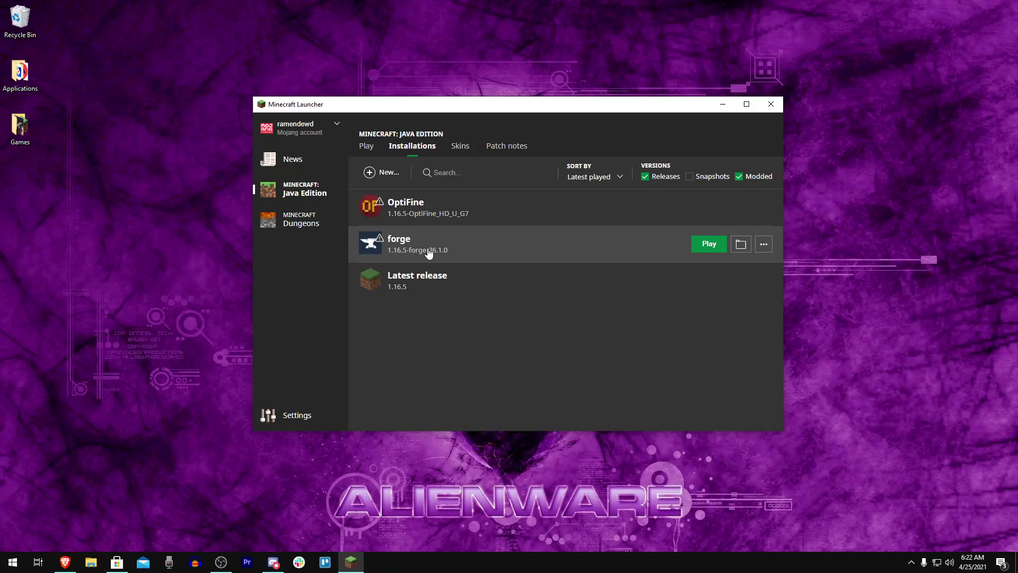
mouse_move(369, 244)
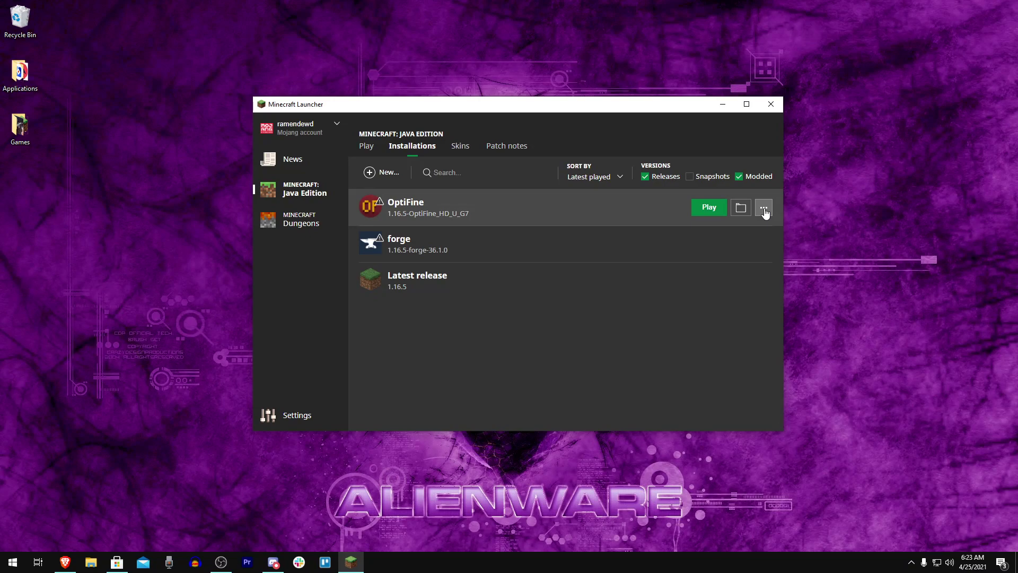
Step: Open the OptiFine installation's edit screen with More Options expanded
left_click(765, 213)
left_click(744, 231)
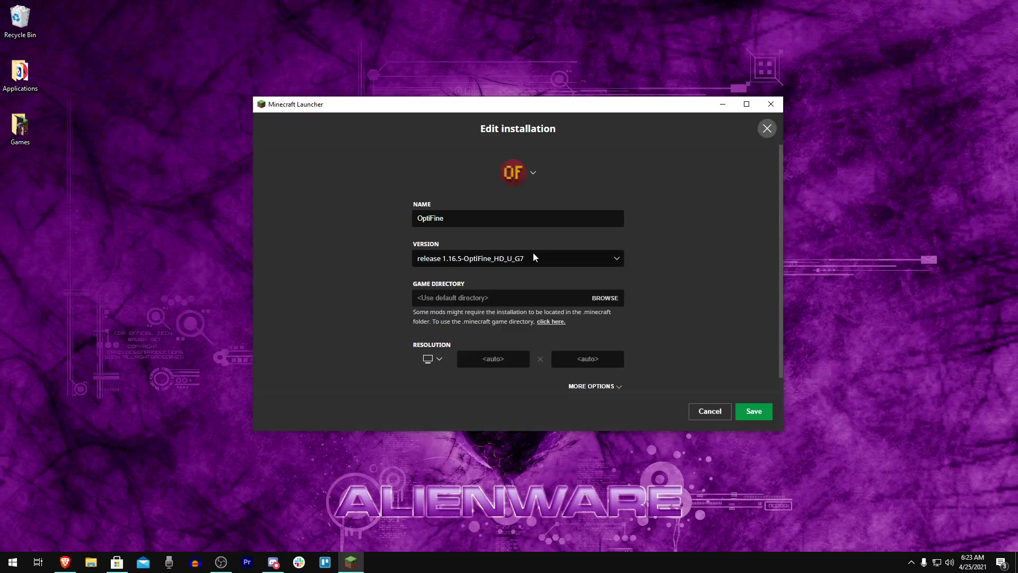
scroll(672, 250, "down", 1)
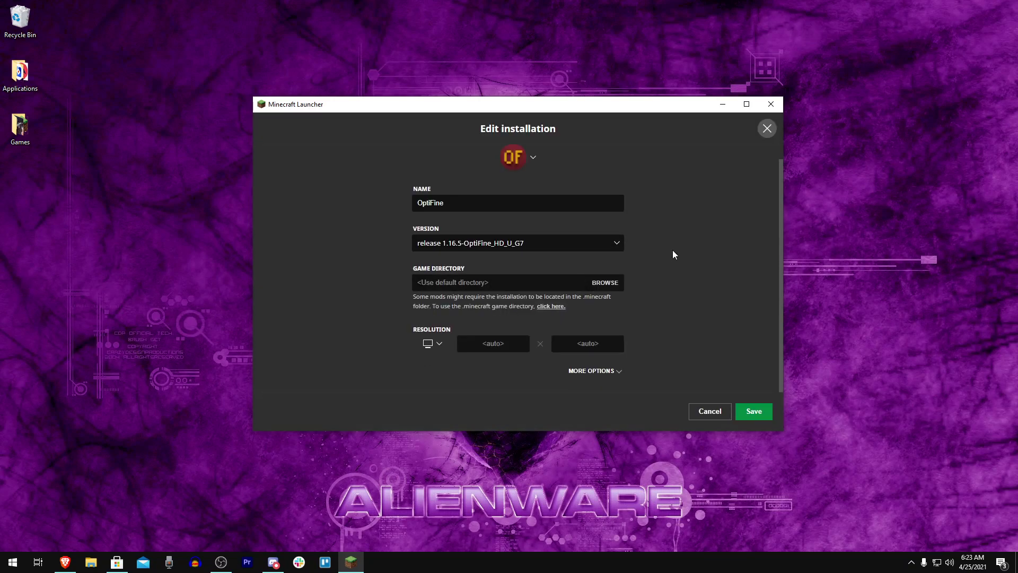
left_click(599, 370)
scroll(676, 292, "down", 3)
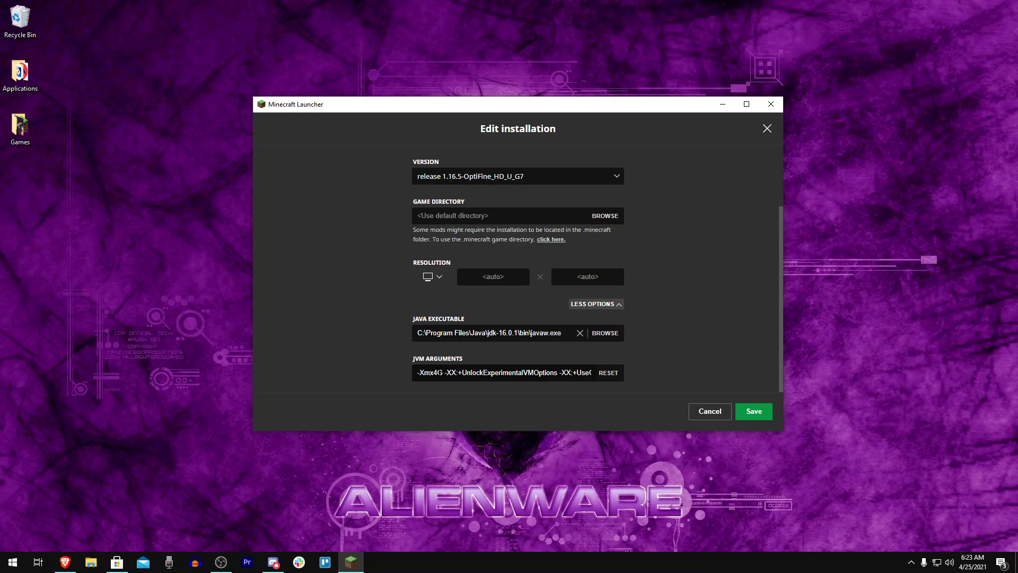
Step: Check the end of the JVM arguments and select the whole Java executable path
left_click(465, 363)
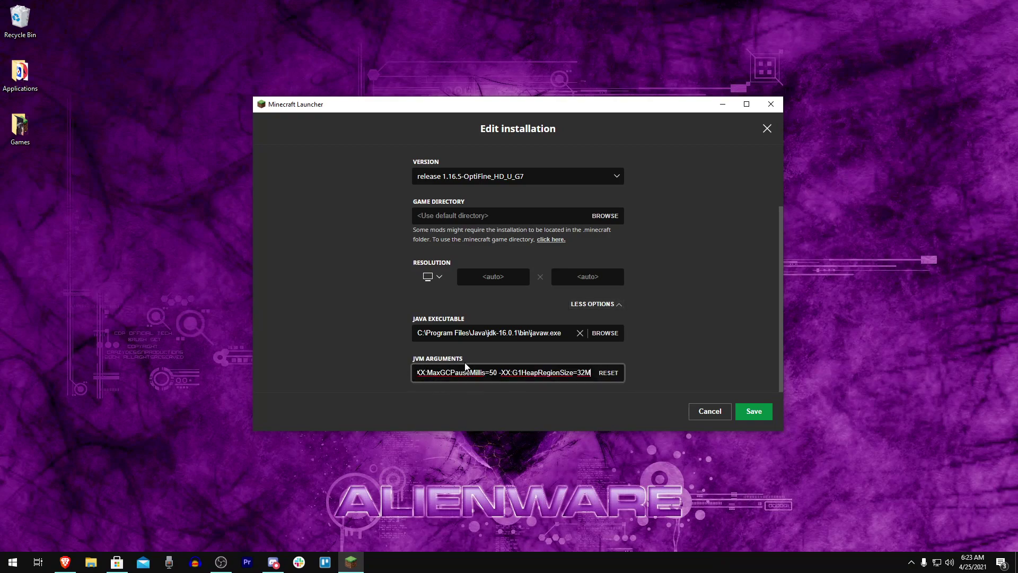
left_click(520, 384)
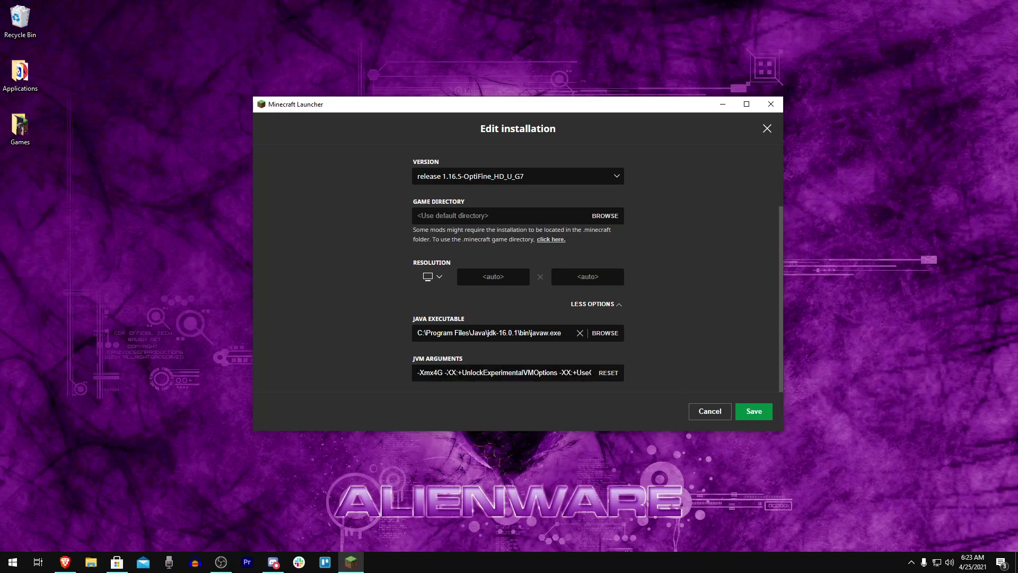
left_click_drag(420, 333, 616, 332)
Step: Browse for a new Java executable, going from drive C: into Program Files\Java
left_click(629, 347)
left_click(605, 333)
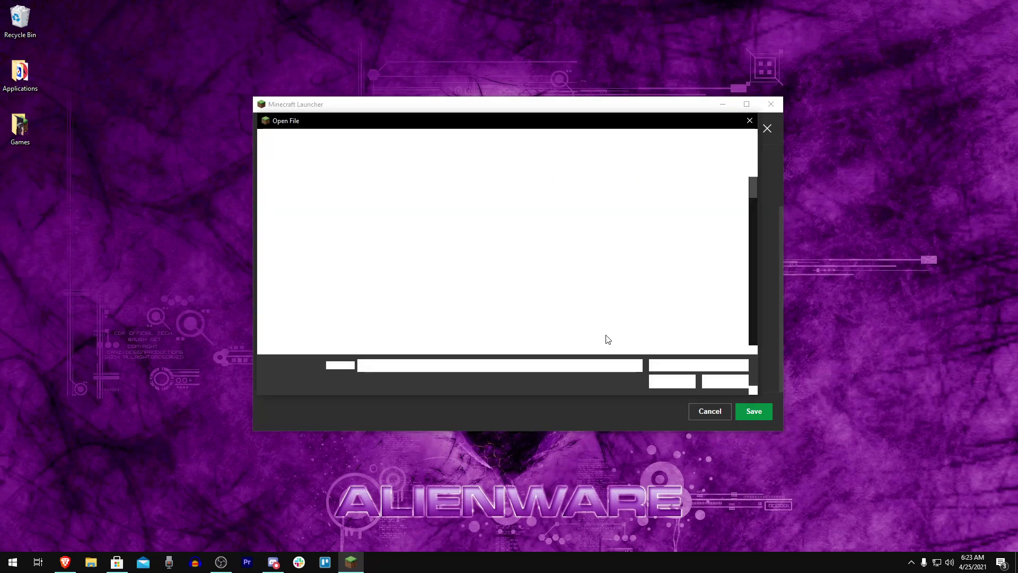
scroll(636, 259, "down", 4)
scroll(637, 259, "down", 15)
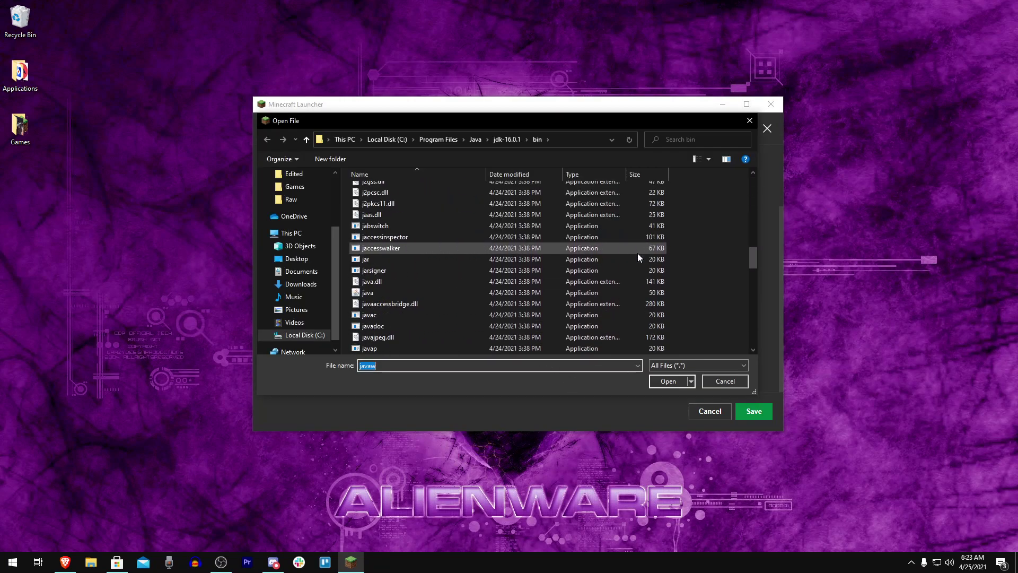
scroll(628, 260, "up", 15)
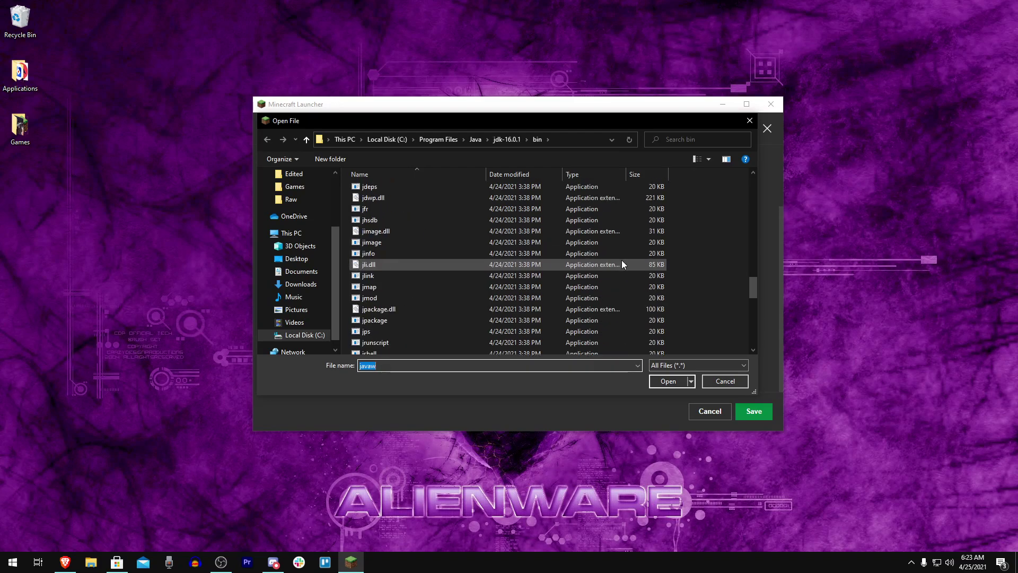
scroll(585, 277, "up", 3)
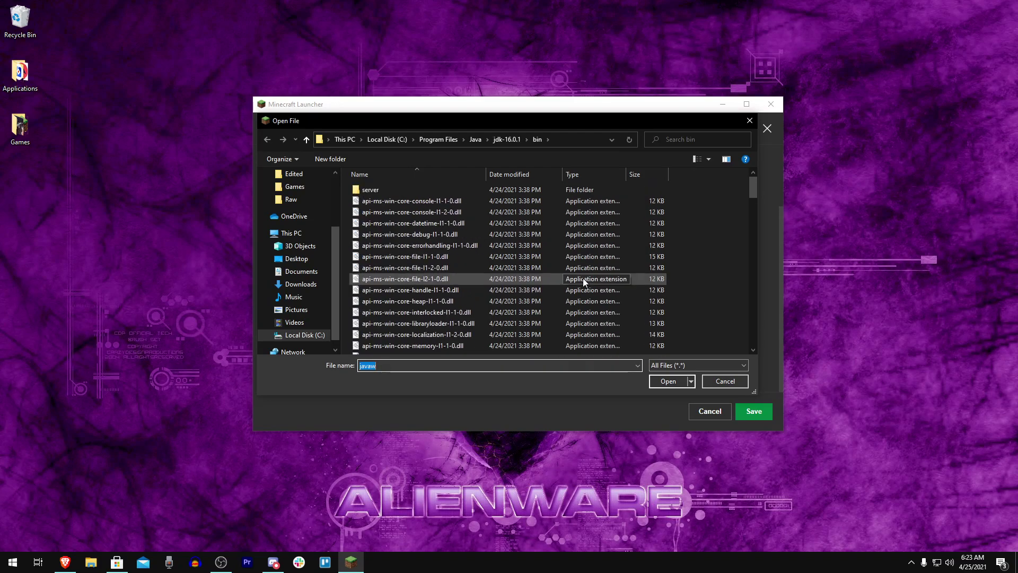
left_click(392, 138)
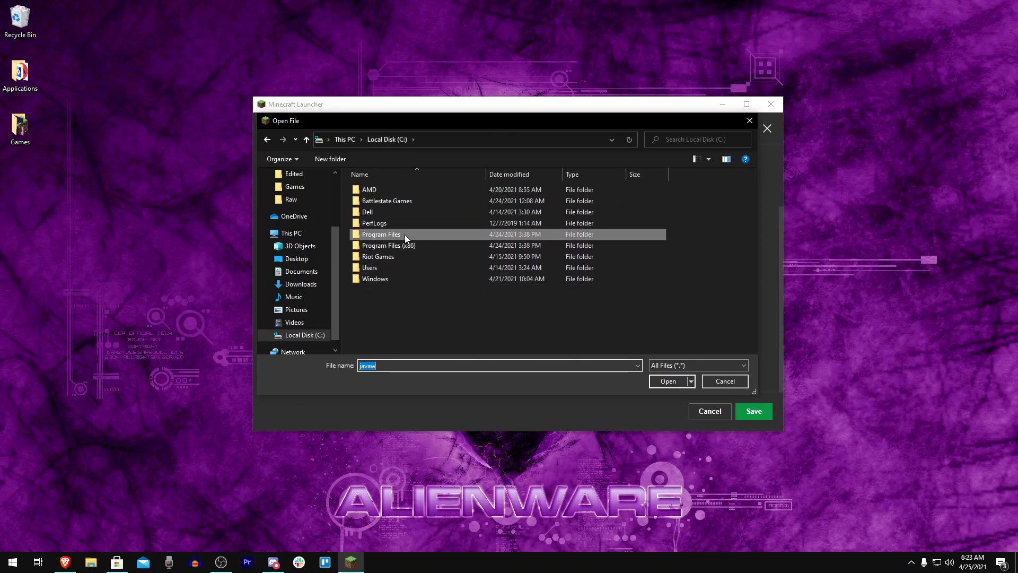
double_click(382, 234)
scroll(415, 294, "down", 3)
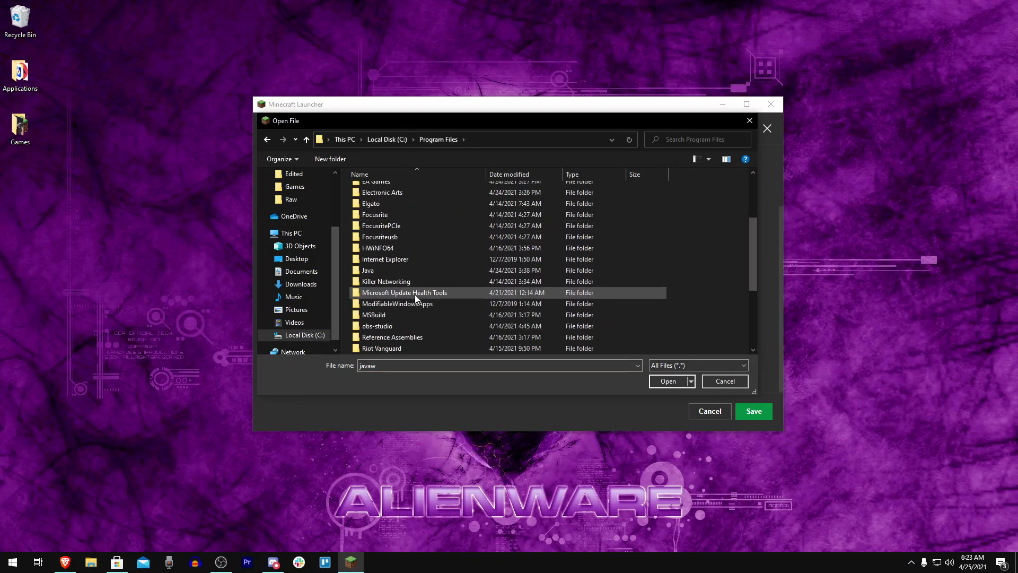
double_click(376, 265)
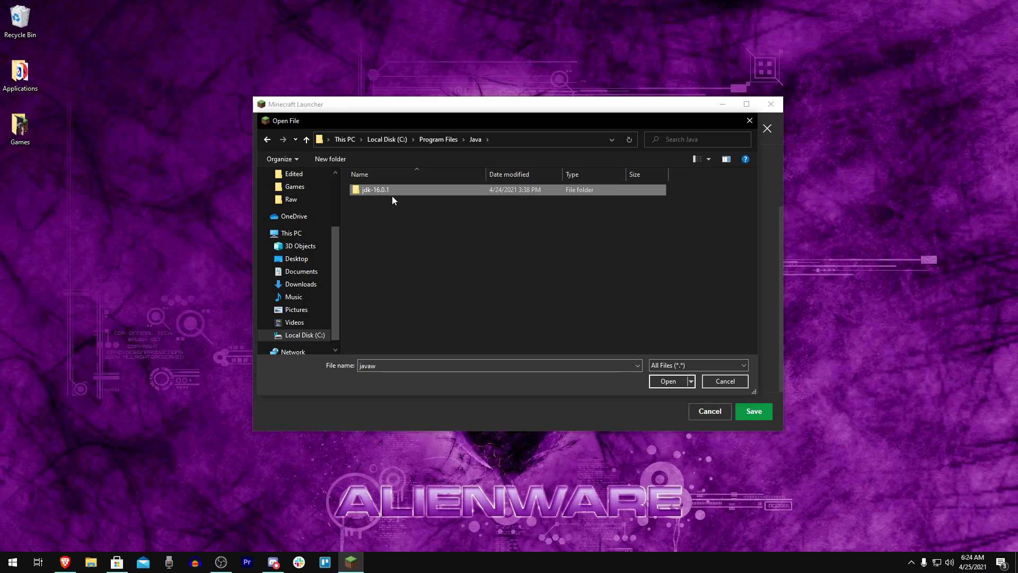
Step: Pick javaw from the jdk-16.0.1\bin folder as the Java executable
mouse_move(397, 193)
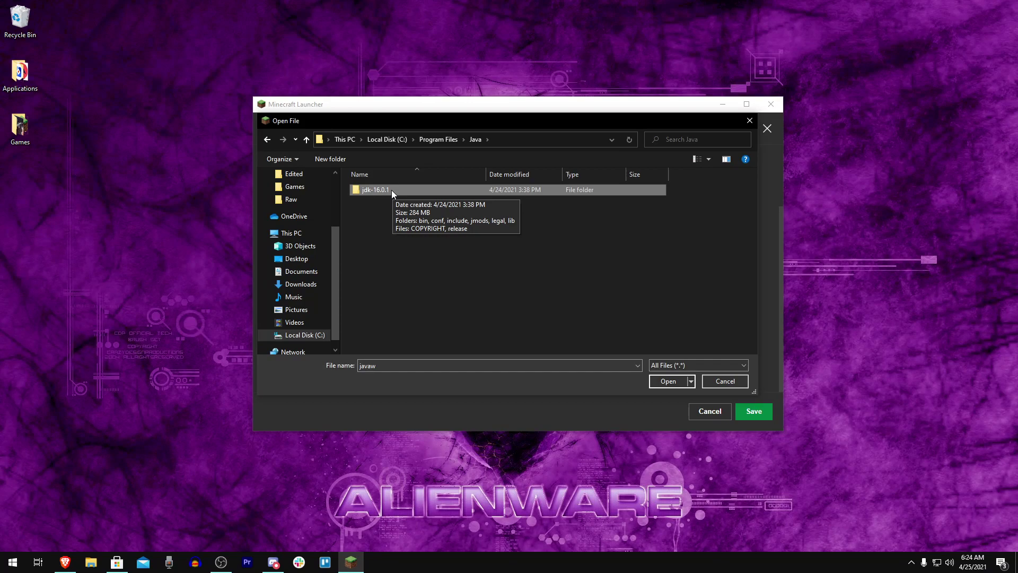
double_click(389, 190)
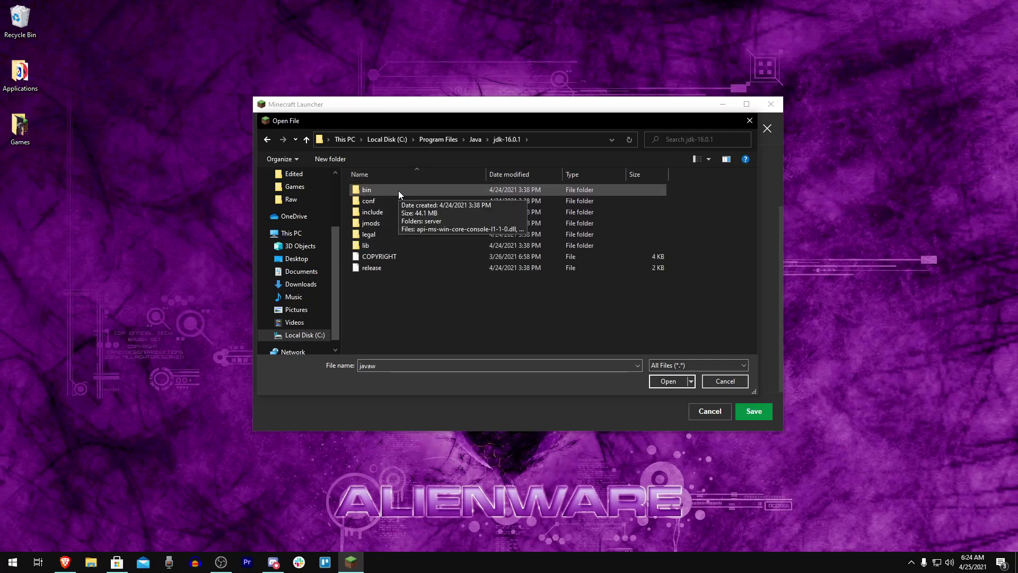
double_click(399, 190)
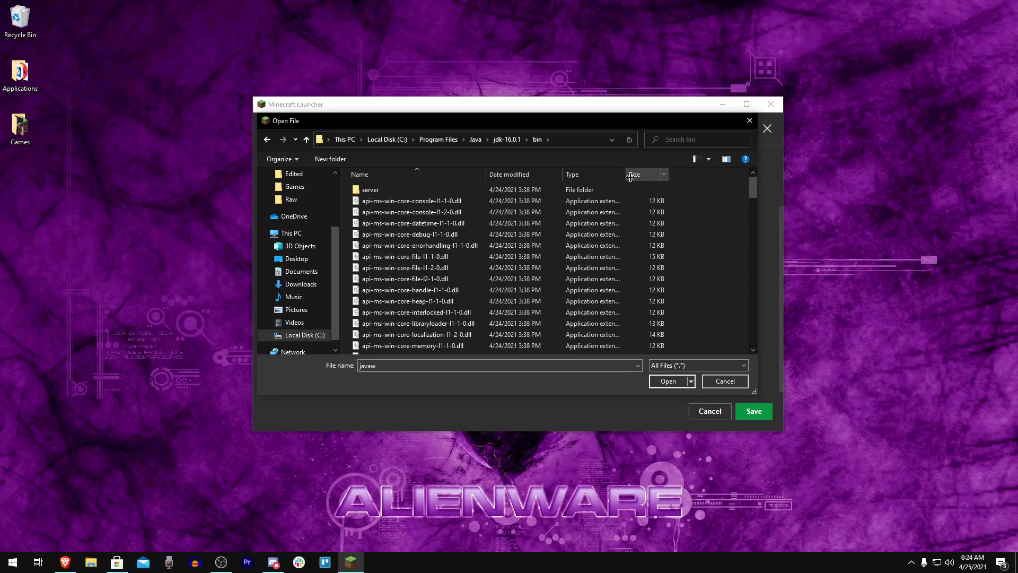
scroll(673, 246, "down", 15)
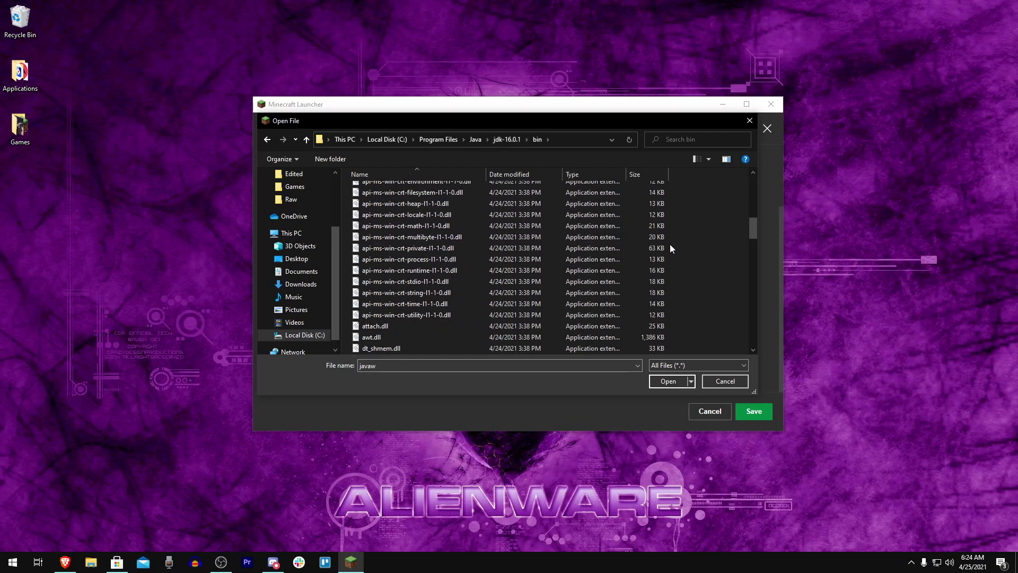
scroll(668, 247, "down", 3)
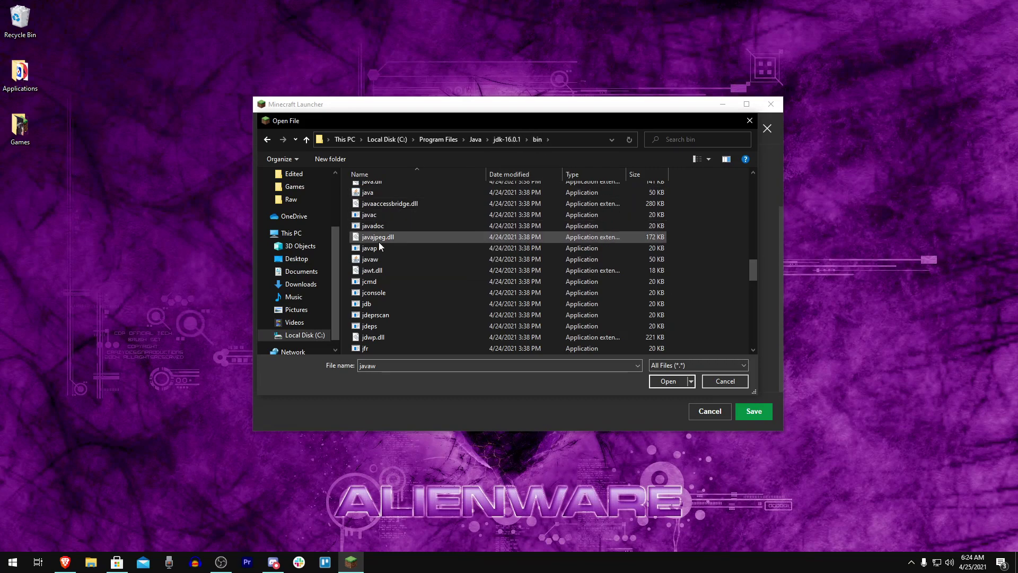
left_click(380, 259)
left_click(669, 380)
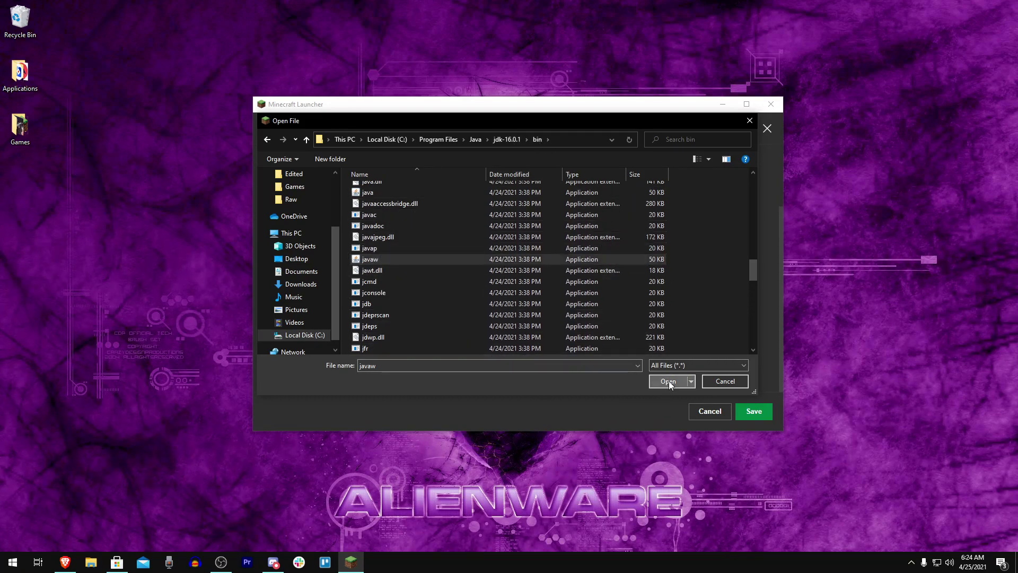
Step: Save the OptiFine installation with the Java 16 javaw.exe, then play OptiFine 1.16.5
left_click_drag(561, 333, 417, 332)
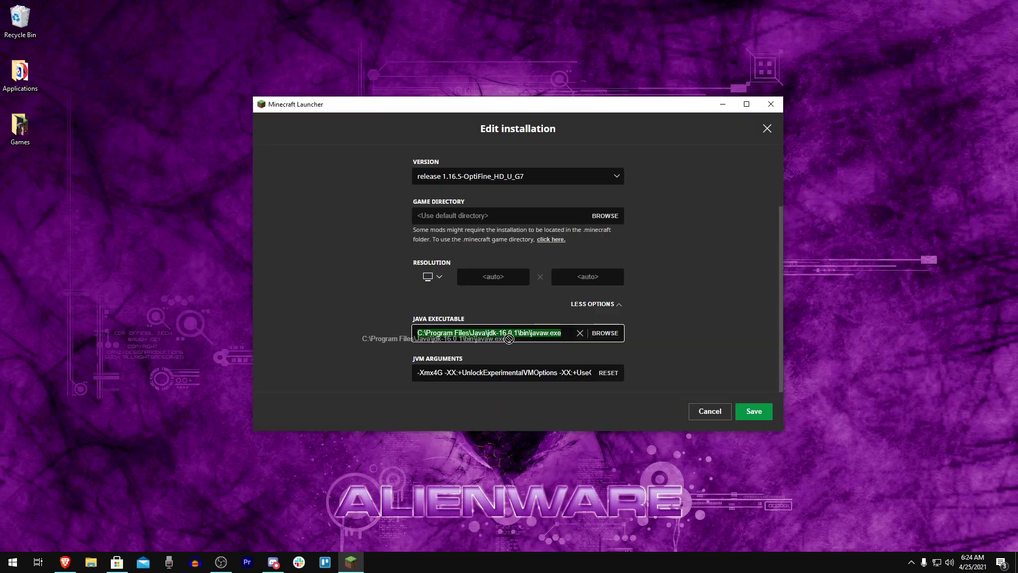
left_click(765, 412)
mouse_move(705, 215)
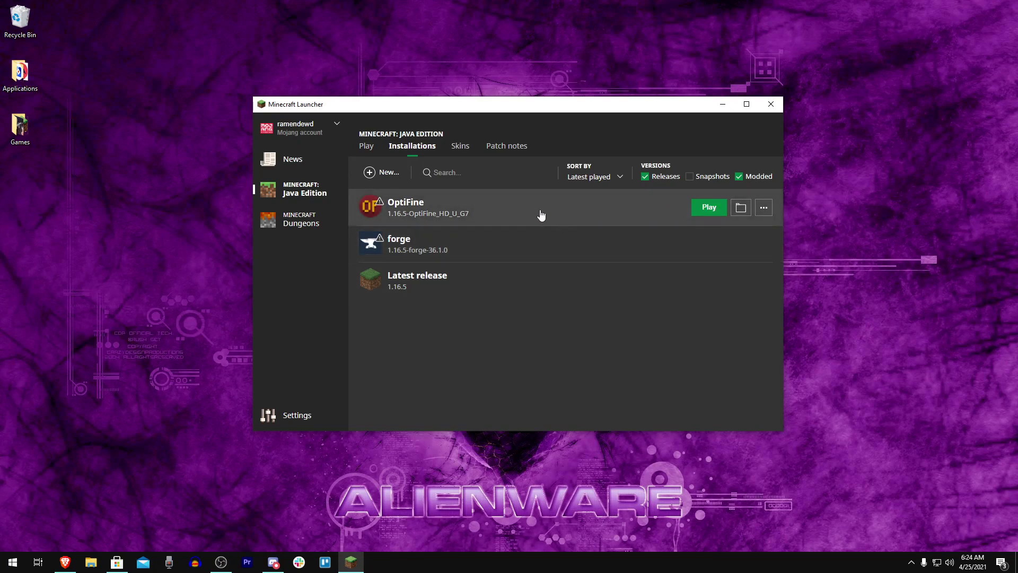
left_click(711, 213)
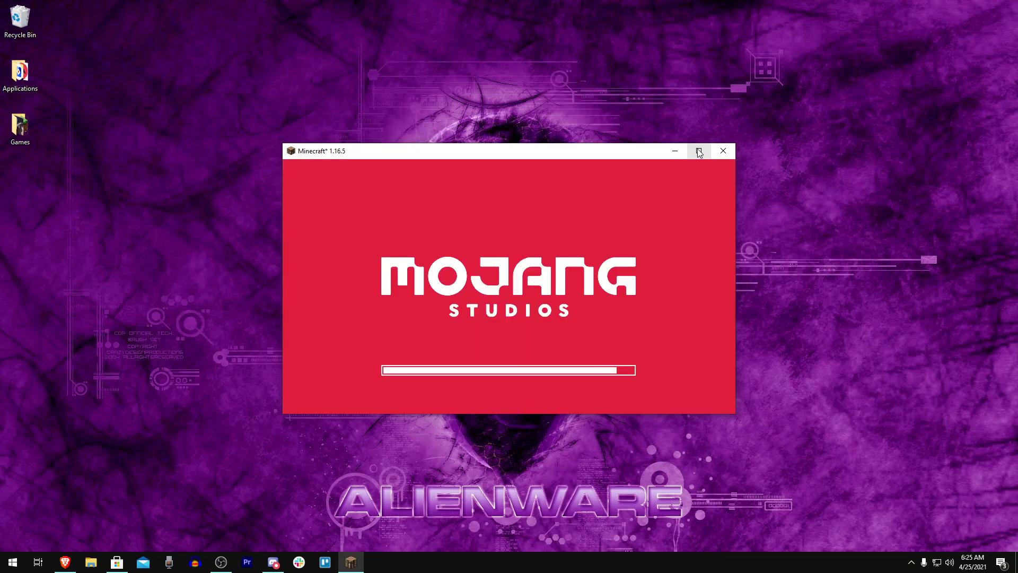
Step: Maximize the game and create a default singleplayer world named New World
left_click(699, 151)
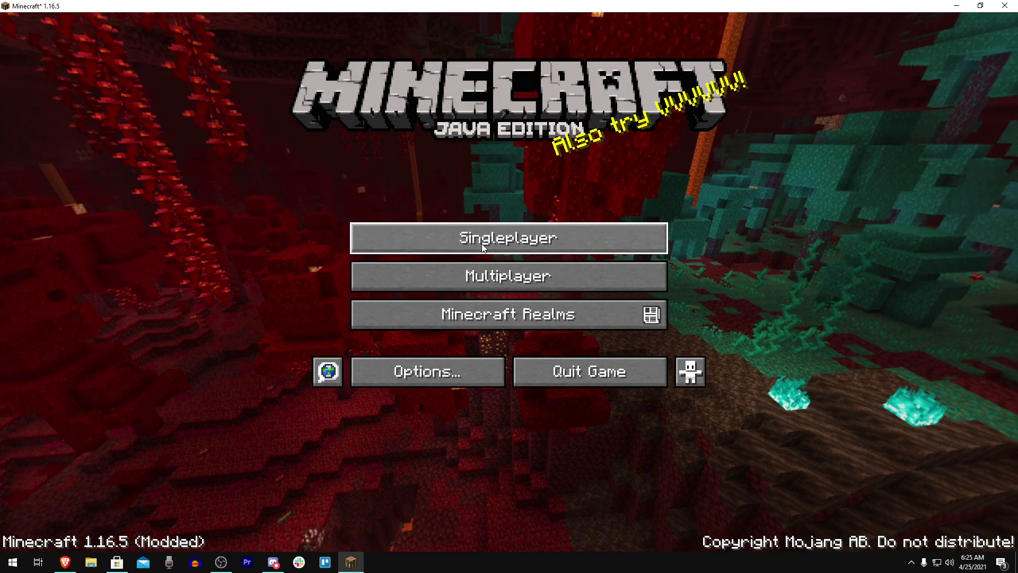
left_click(483, 246)
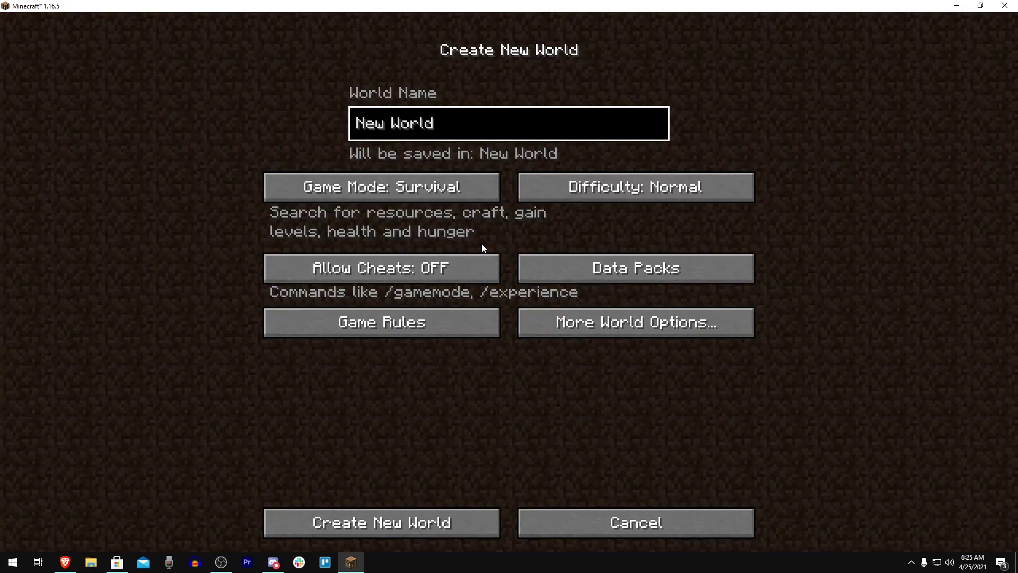
left_click(411, 512)
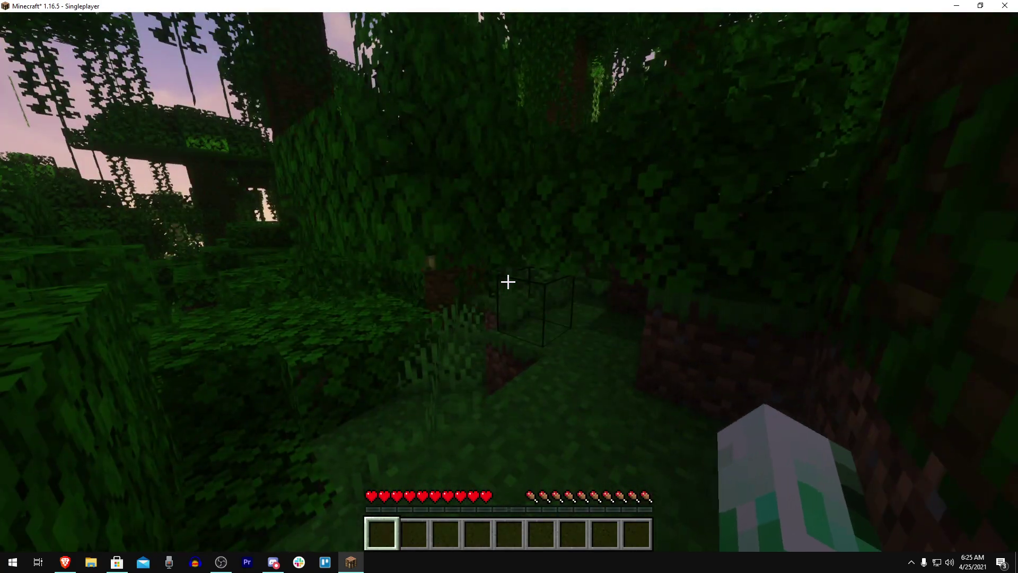
Step: Walk forward through the dense jungle toward the lake
key("w")
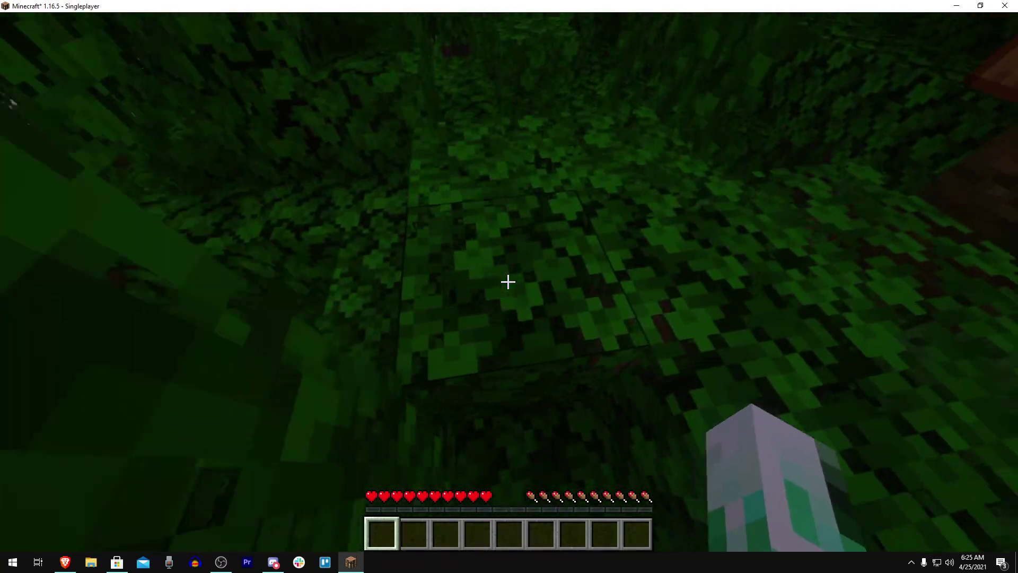
key("w")
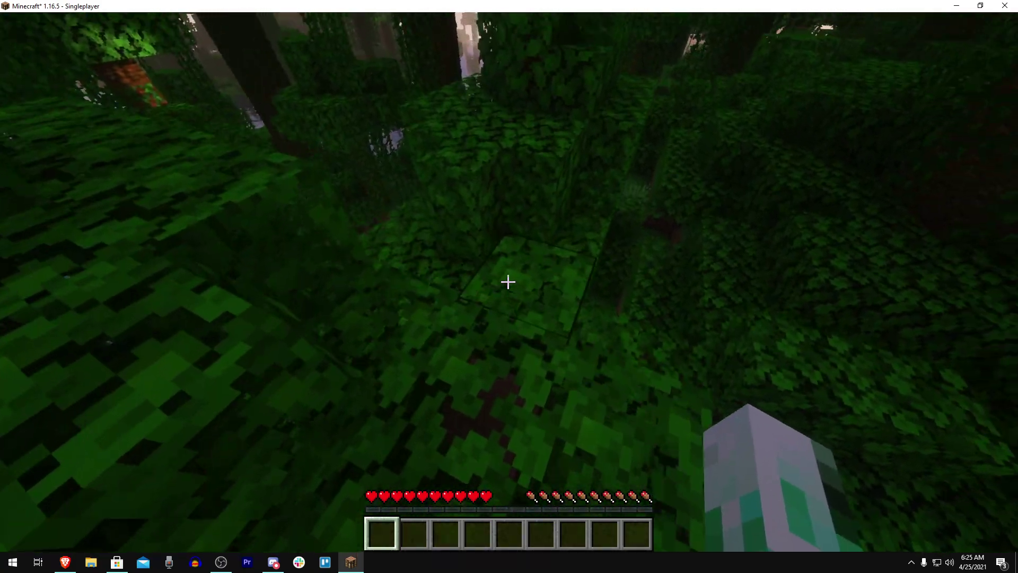
key("w")
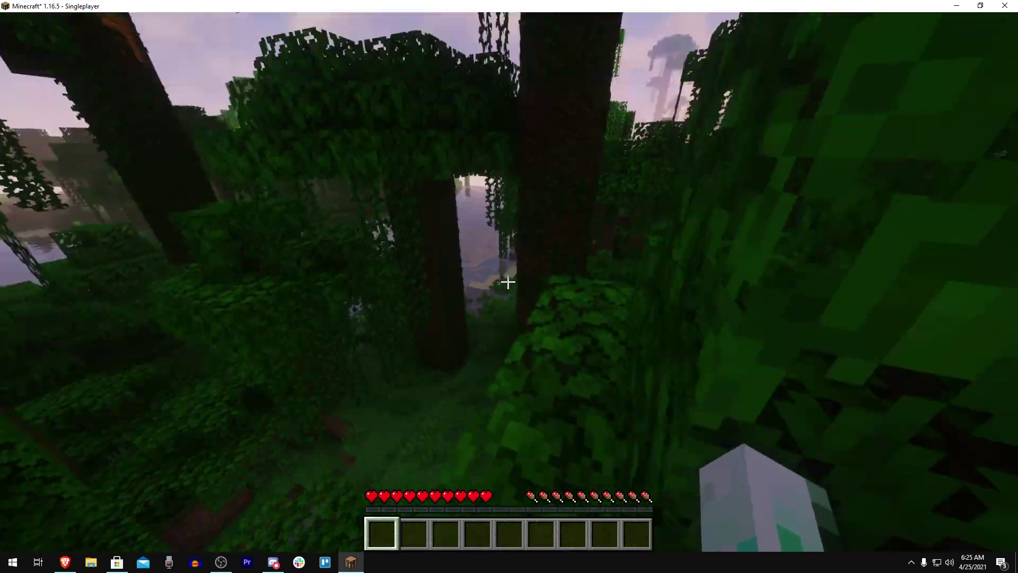
key("w")
key("w")
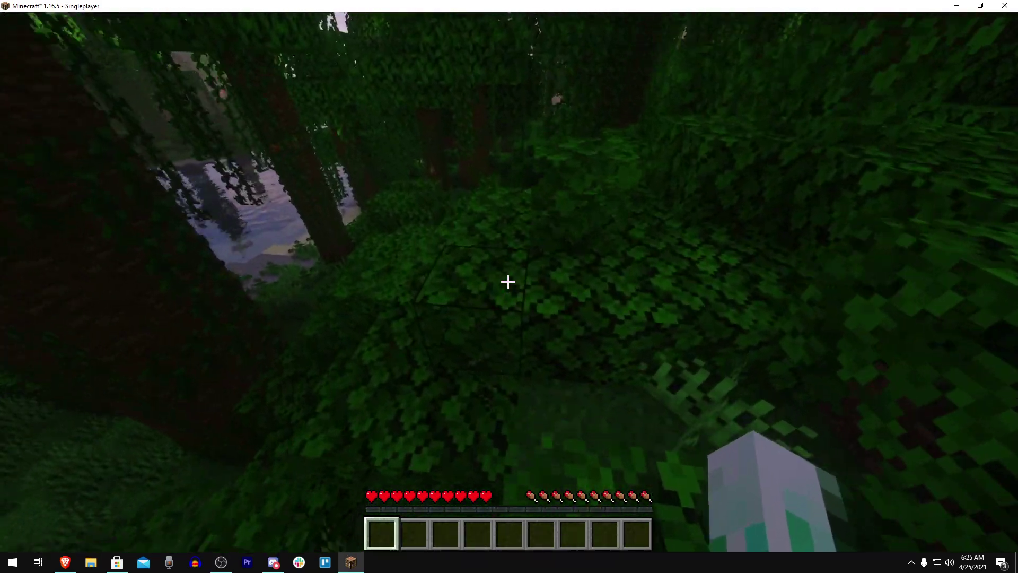
key("w")
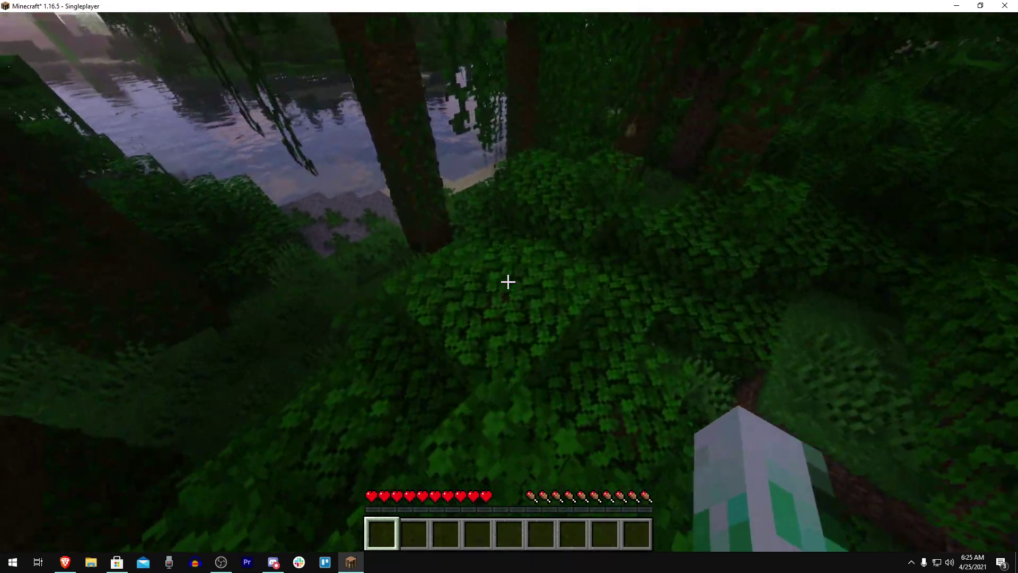